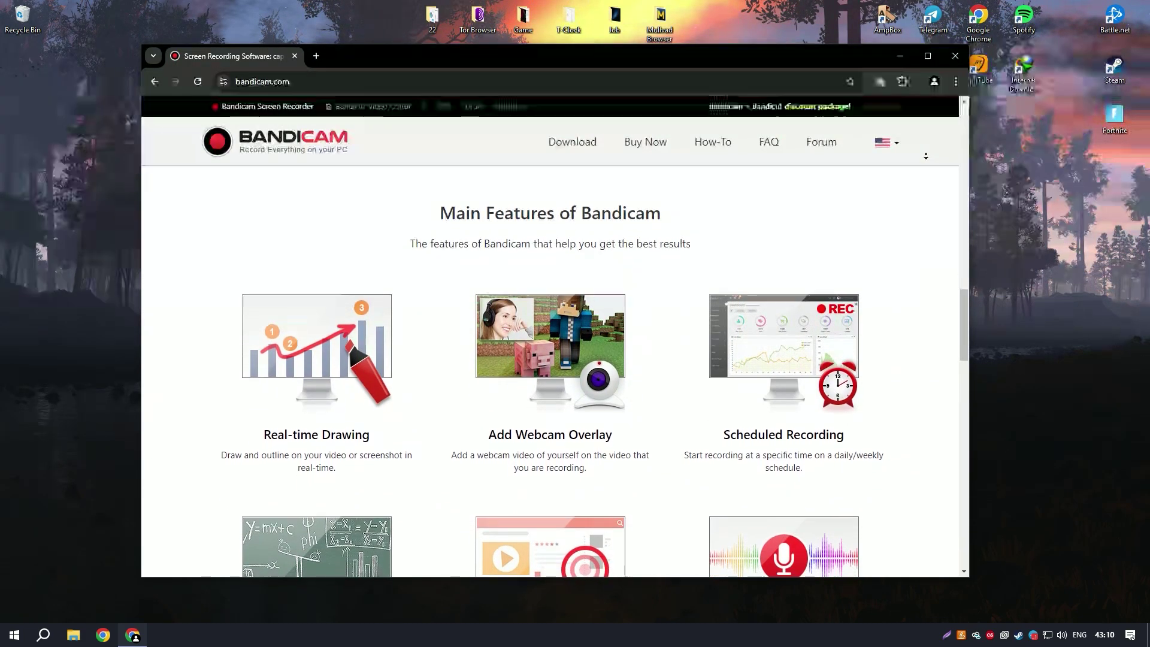
Close the Bandicam website, then open Example.rar and start extracting its Installer folder.
left_click(926, 156)
scroll(890, 372, "up", 1)
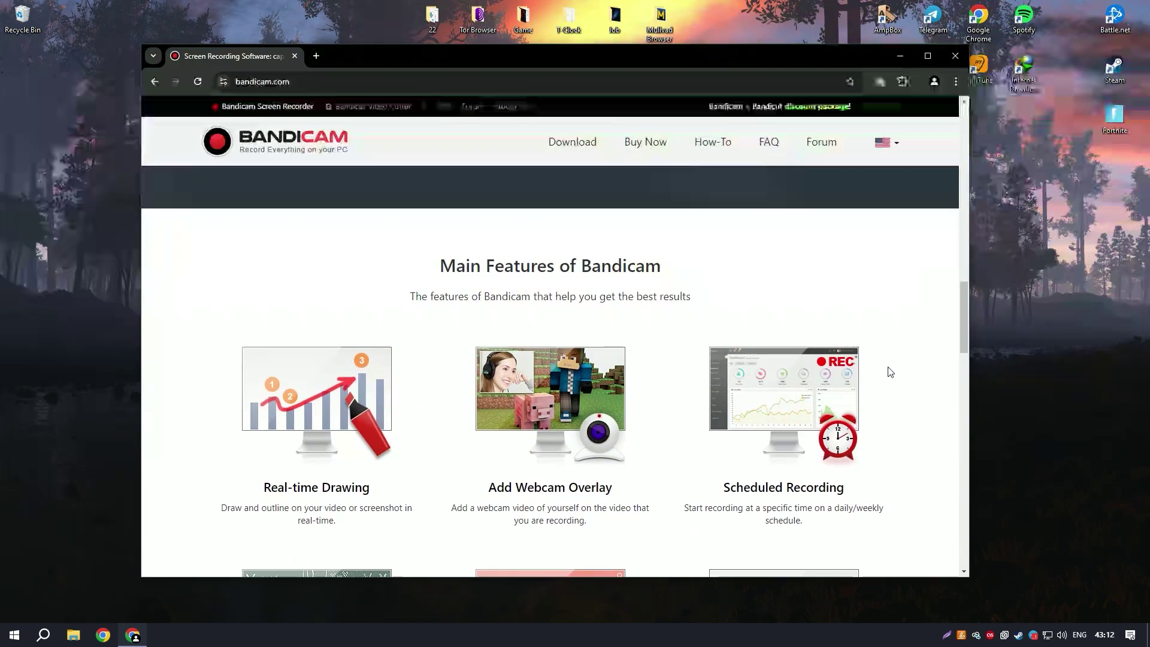
scroll(889, 371, "up", 5)
scroll(885, 367, "up", 5)
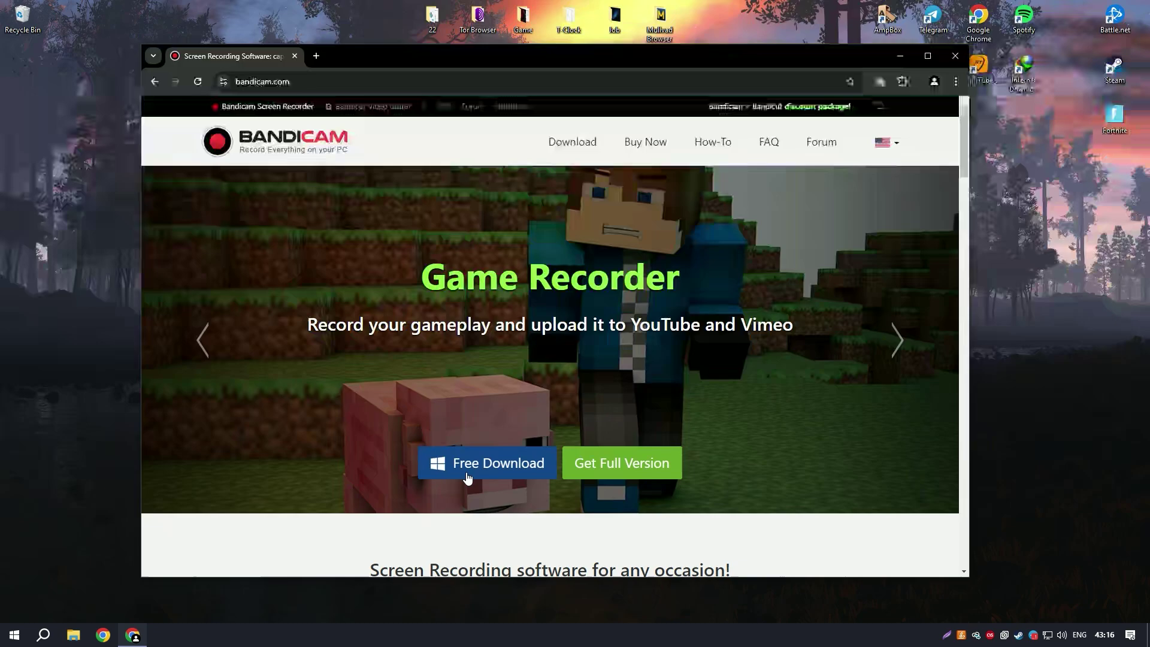
left_click(954, 56)
left_click_drag(661, 364, 477, 205)
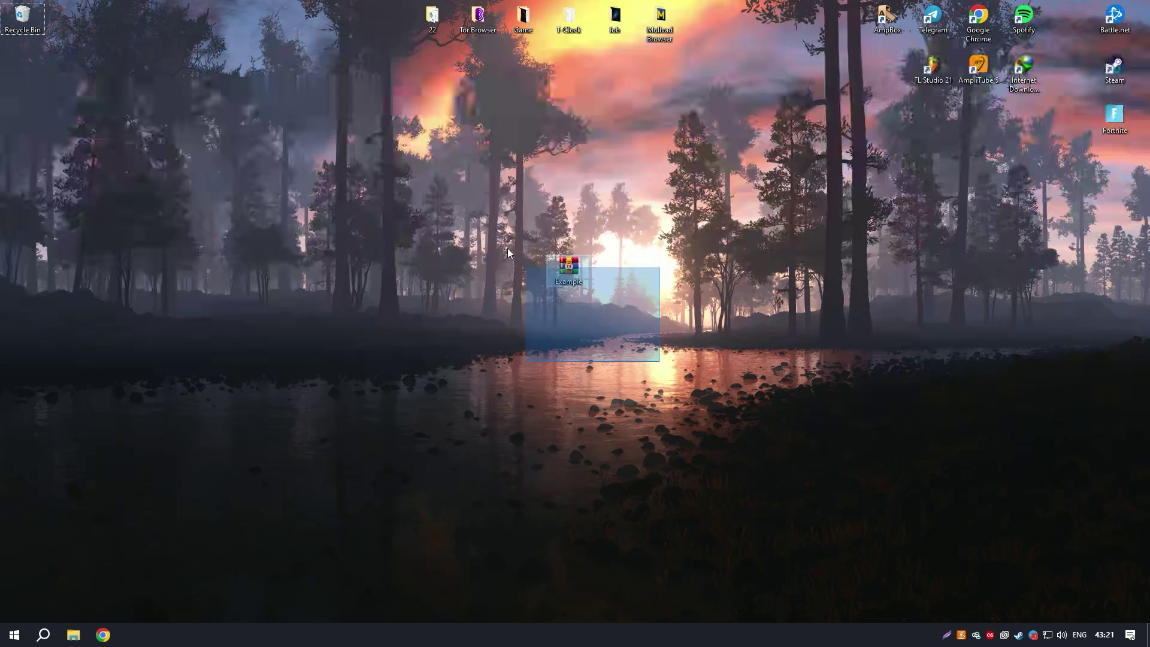
double_click(569, 259)
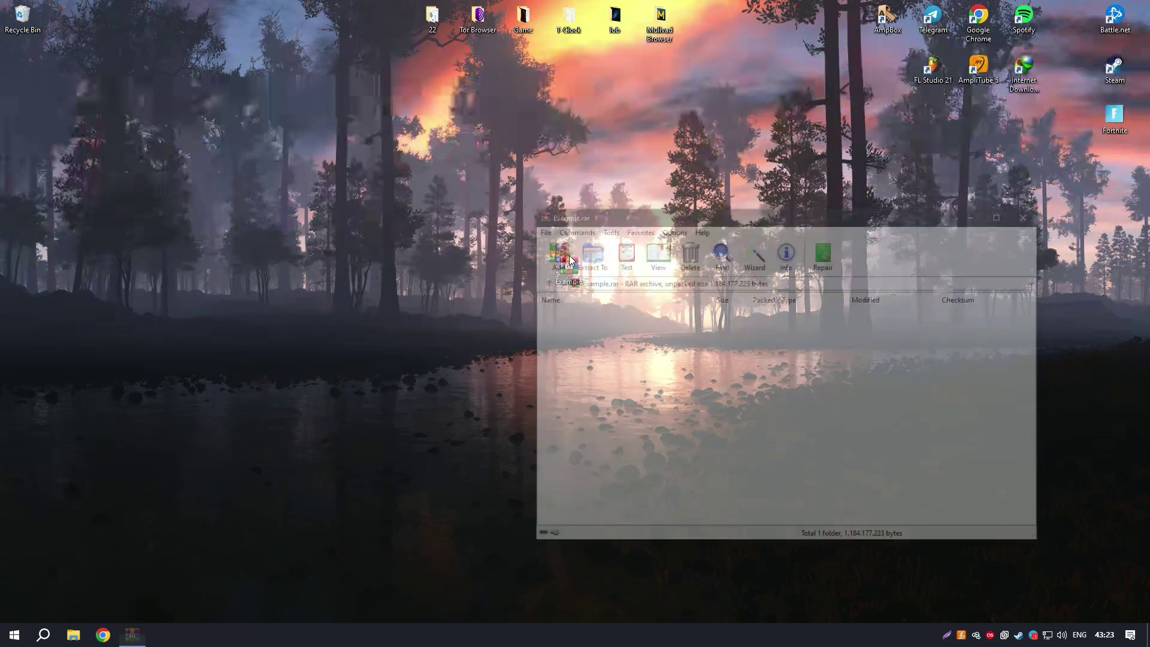
key("Return")
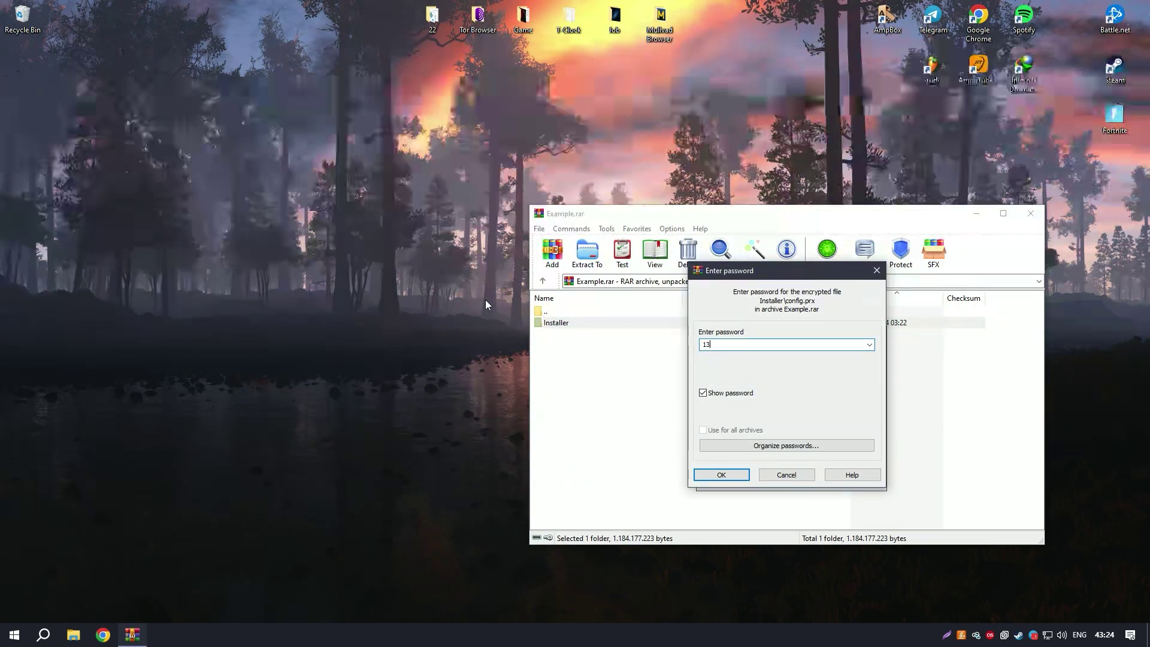
type("1313")
Confirm the Example.rar password and let the Installer folder extraction run.
left_click(721, 474)
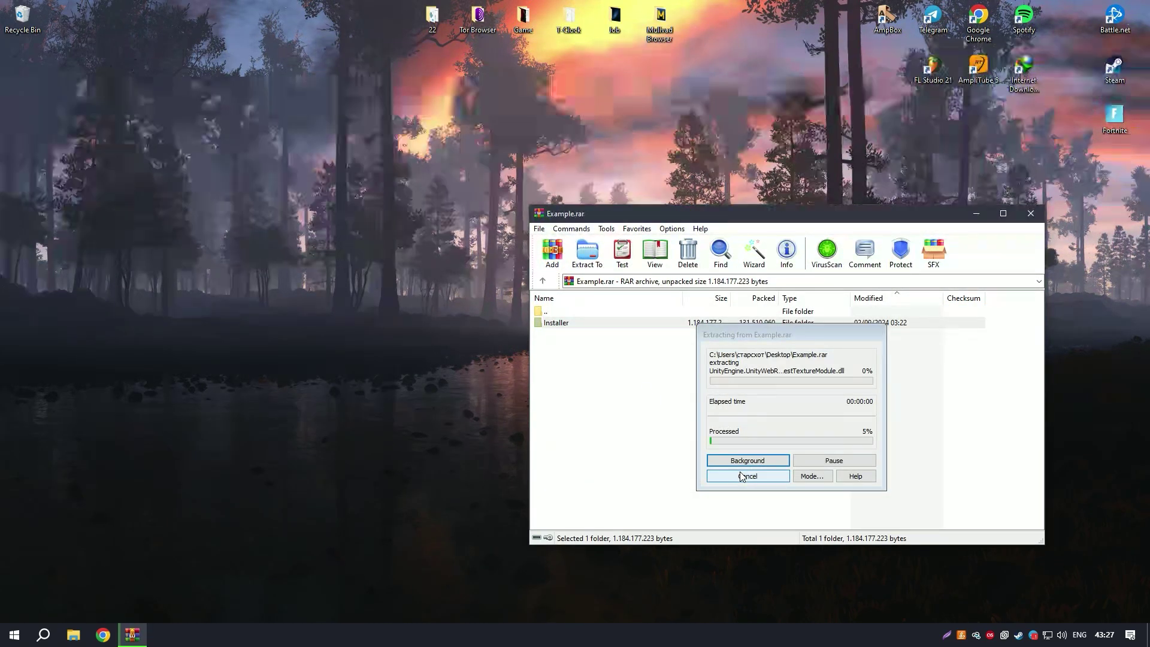